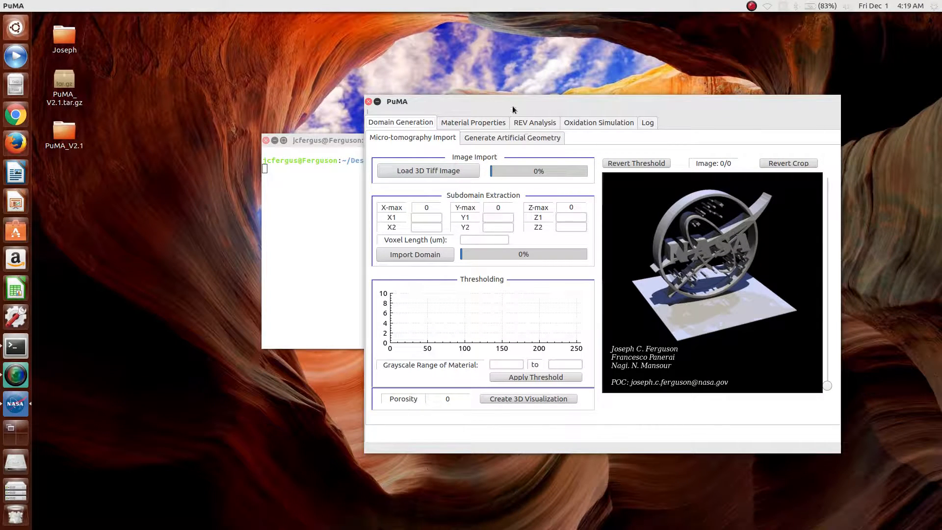
Step: Load the 3D TIFF image 800_0.65um_Virgin_FiberForm.tif from the tomography folder for micro-tomography import
drag(511, 100, 493, 98)
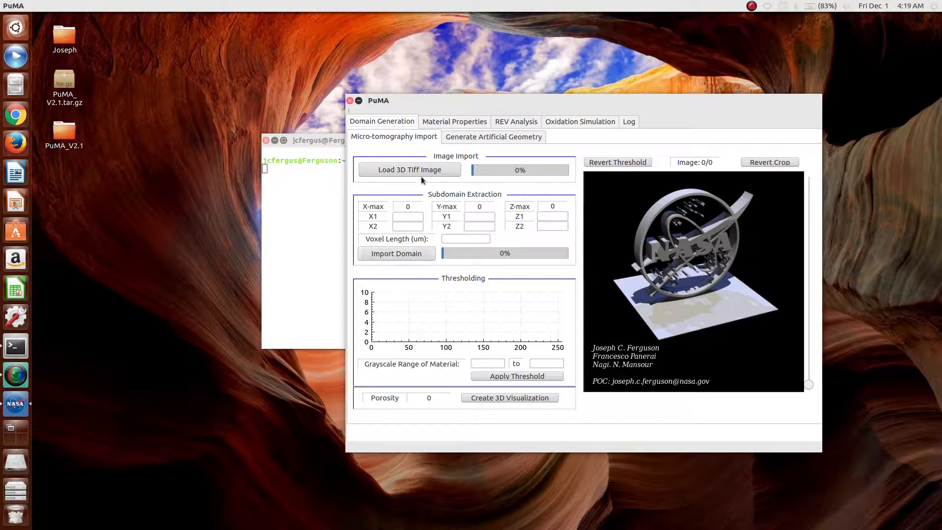
click(483, 137)
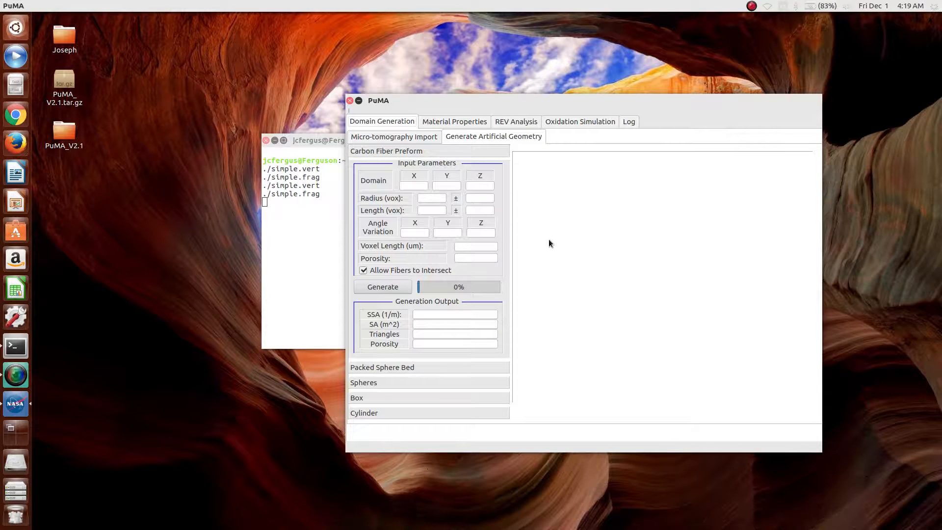
click(360, 136)
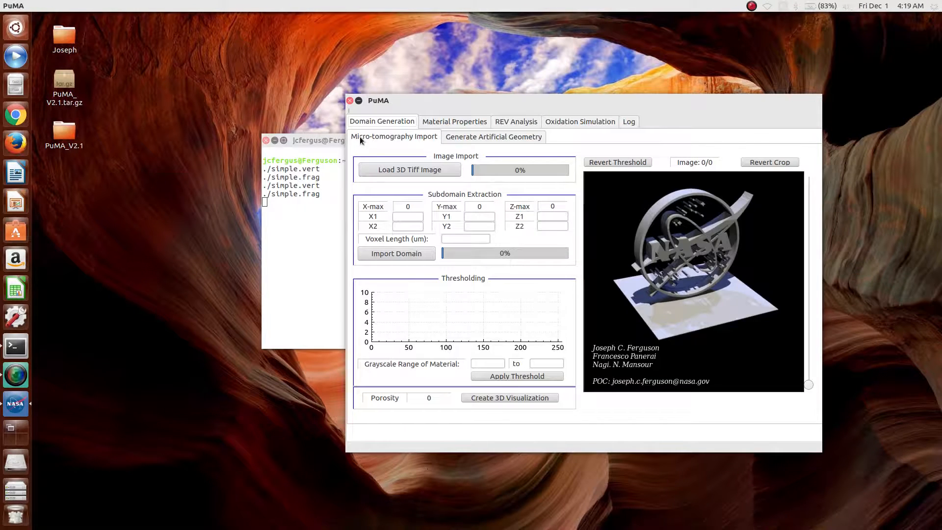
click(410, 170)
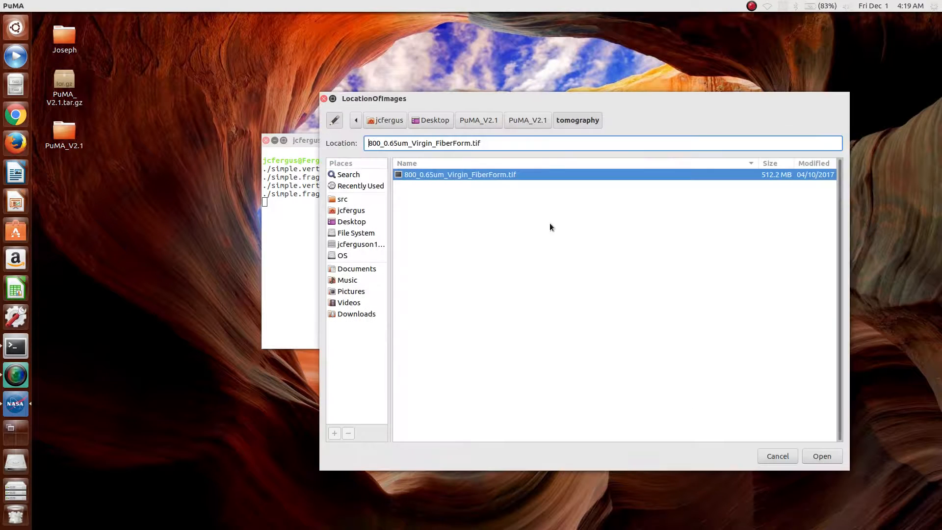
double_click(475, 176)
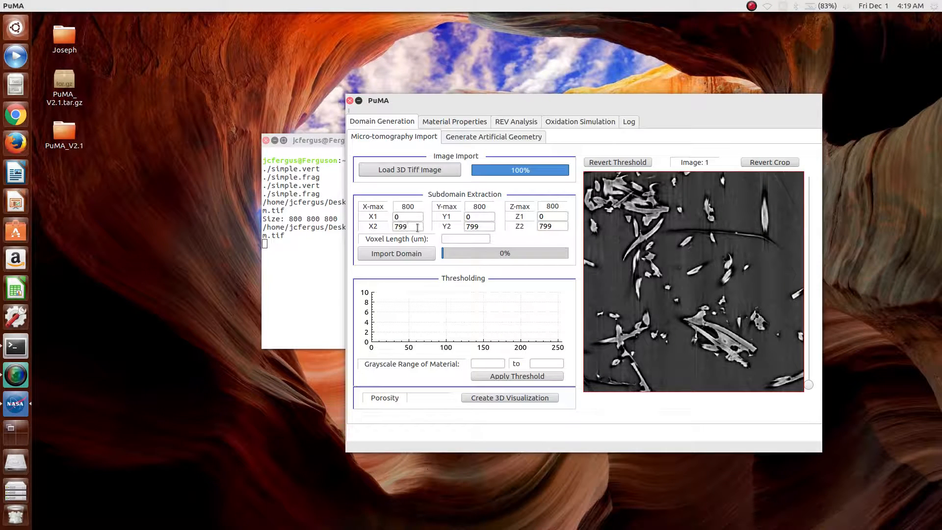
Step: Limit the subdomain extraction by setting X2, Y2 and Z2 to 511 each
drag(417, 228, 352, 231)
text(5)
key(Tab)
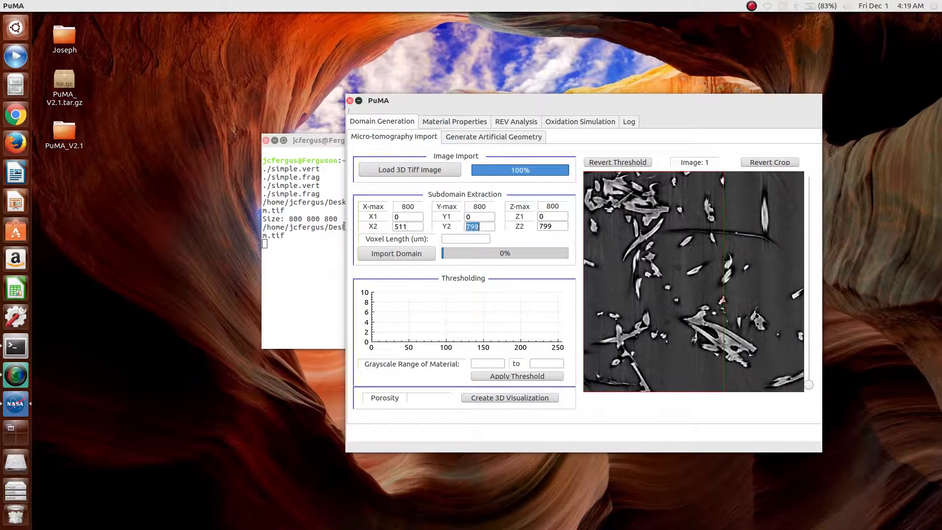
text(511)
key(Tab)
text(511)
Step: Set the voxel length to 0.65 um and import the cropped domain
click(344, 226)
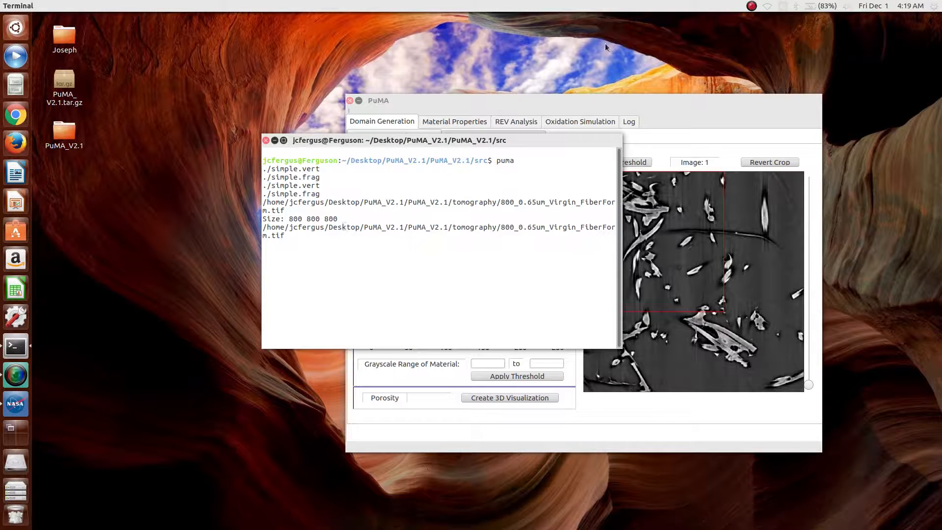
click(584, 96)
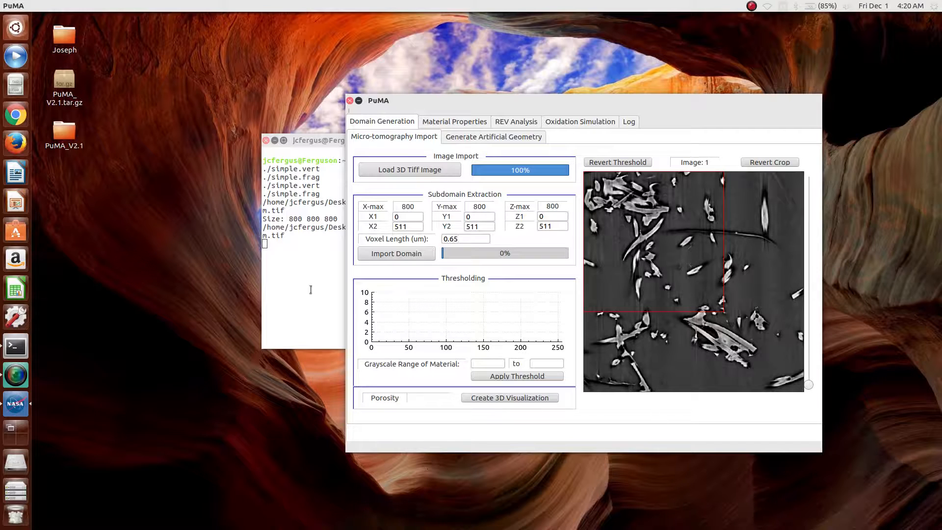
click(396, 253)
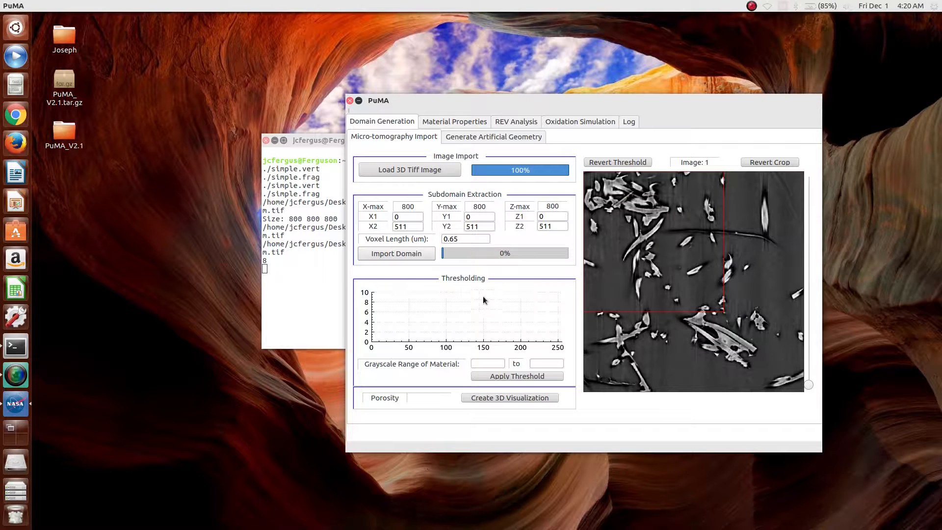
Step: Apply a threshold with the material's grayscale range starting at 90, and display slice 234 of the segmented image
click(497, 362)
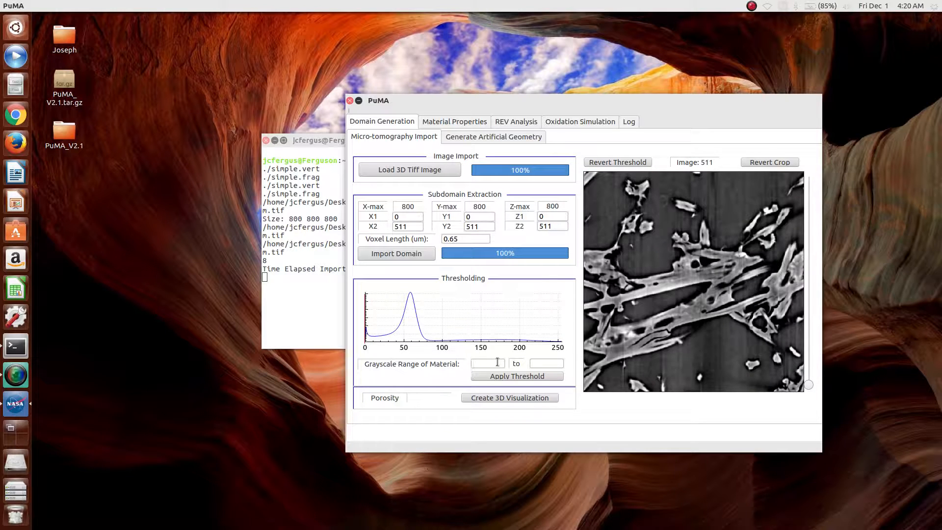
text(90)
key(BackSpace)
key(BackSpace)
text(87)
key(BackSpace)
key(BackSpace)
text(90)
click(493, 377)
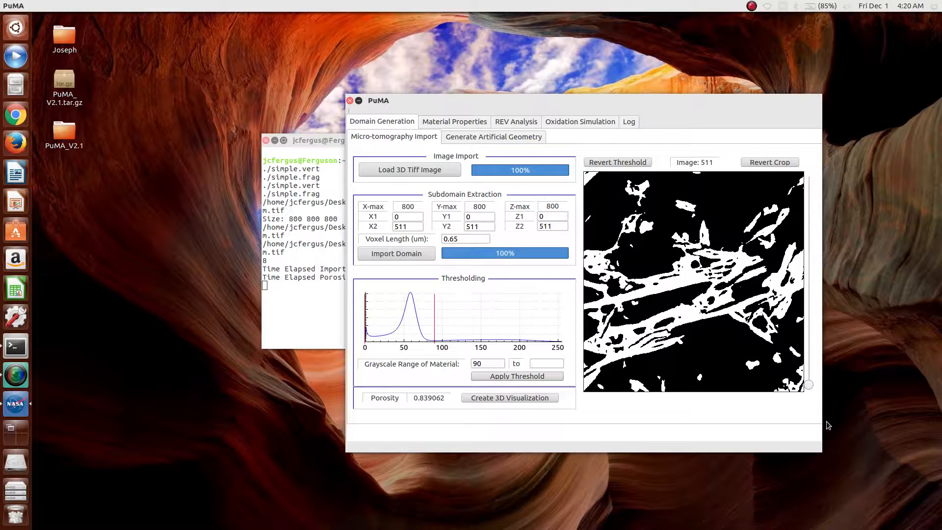
drag(809, 385, 809, 272)
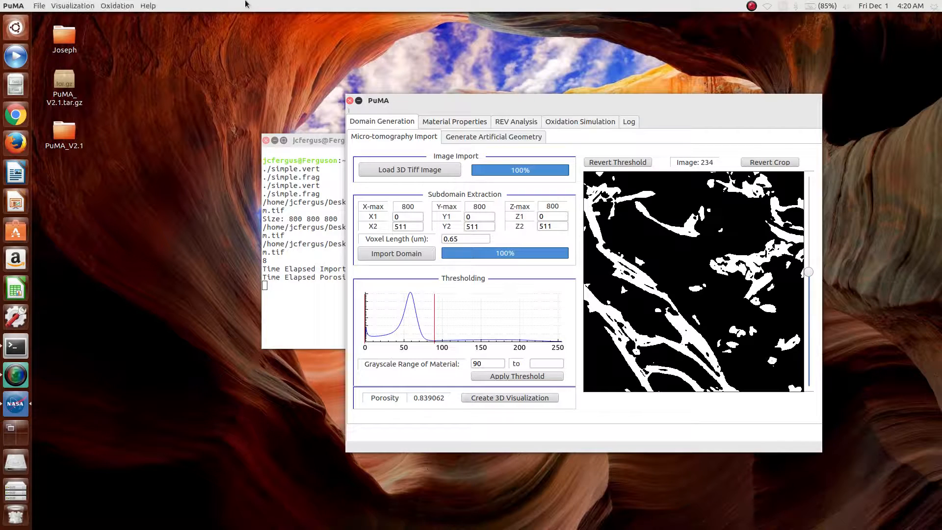
Step: Generate the 3D visualization of the thresholded domain and enlarge its window to fill the screen
click(77, 6)
click(80, 20)
drag(432, 104, 545, 118)
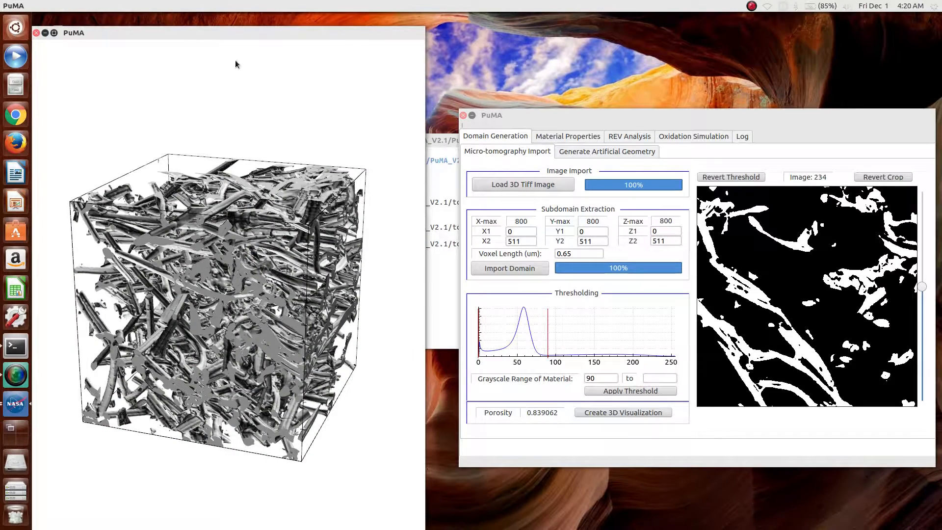
drag(225, 34, 250, 26)
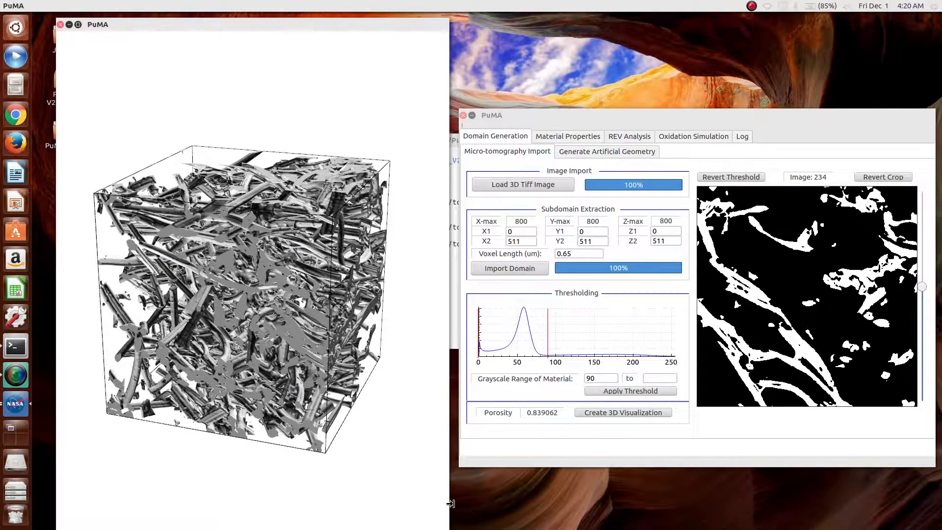
drag(450, 503, 543, 494)
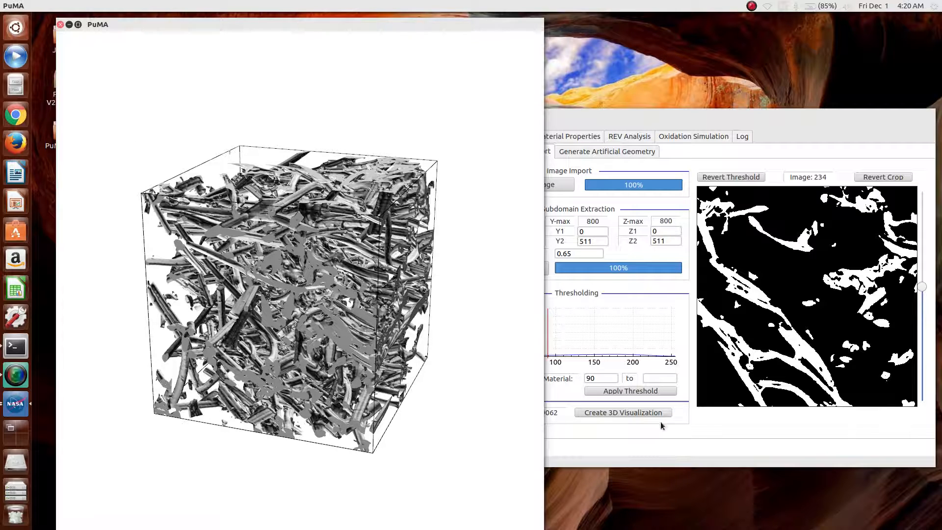
double_click(278, 22)
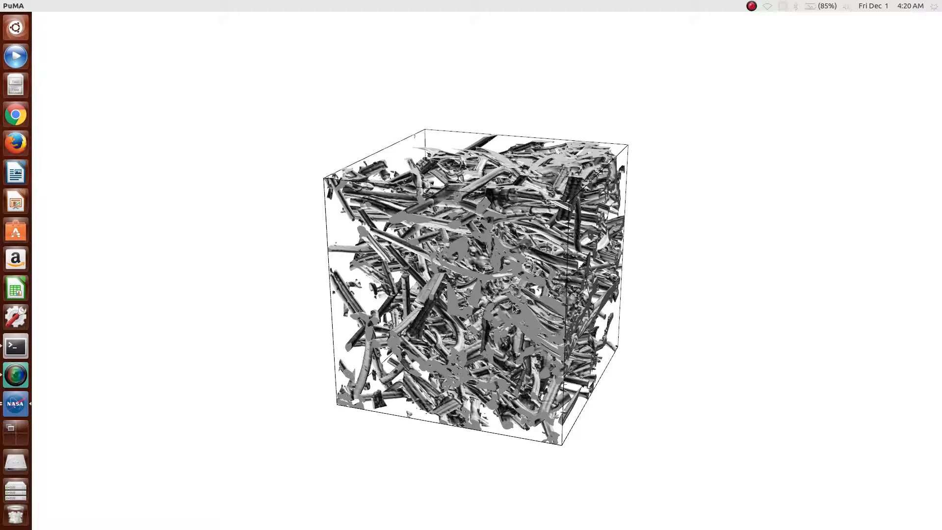
Step: Examine the 3D fiber microstructure from different angles and at different magnifications, and restore the visualization window to its smaller size
drag(525, 317, 393, 363)
drag(342, 338, 471, 322)
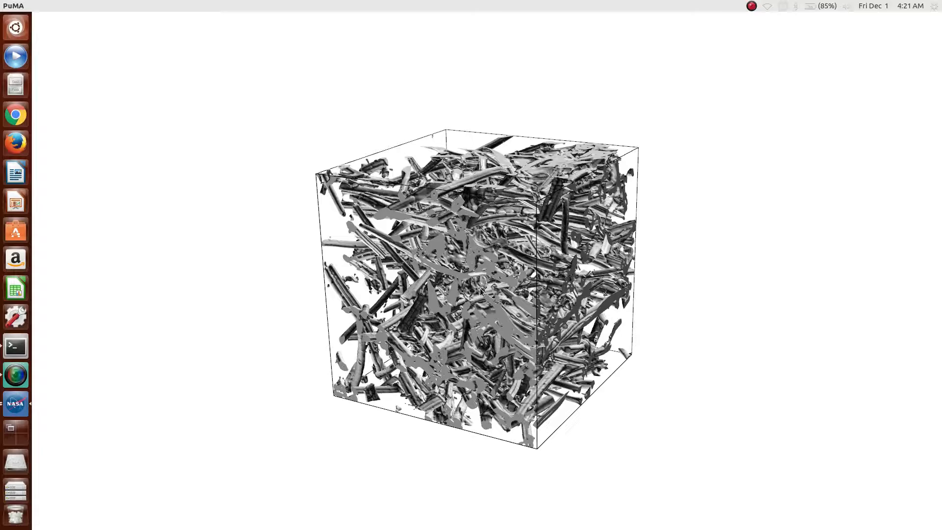
mouse_move(481, 288)
middle_down()
mouse_move(550, 287)
mouse_move(388, 314)
mouse_move(537, 307)
mouse_move(486, 309)
mouse_move(579, 368)
mouse_move(485, 258)
mouse_move(472, 292)
mouse_move(462, 290)
middle_up()
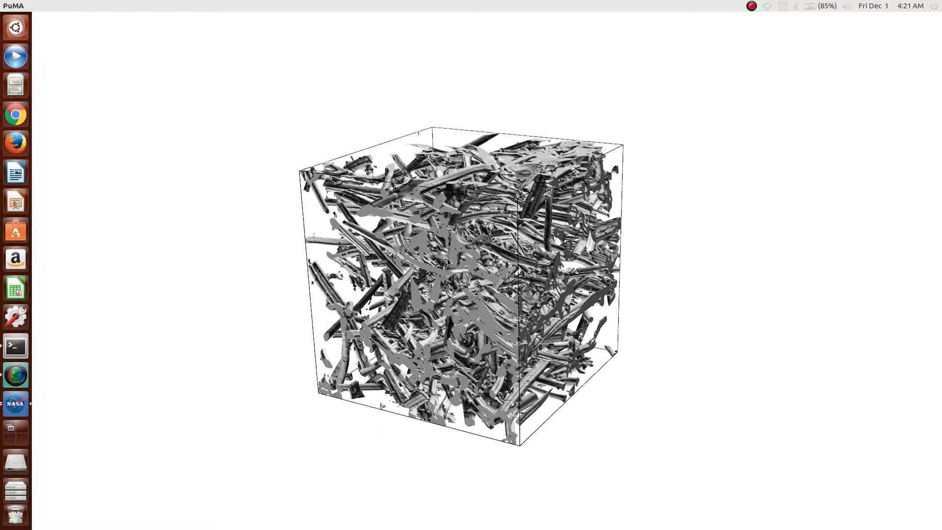
scroll(448, 262, up, 10)
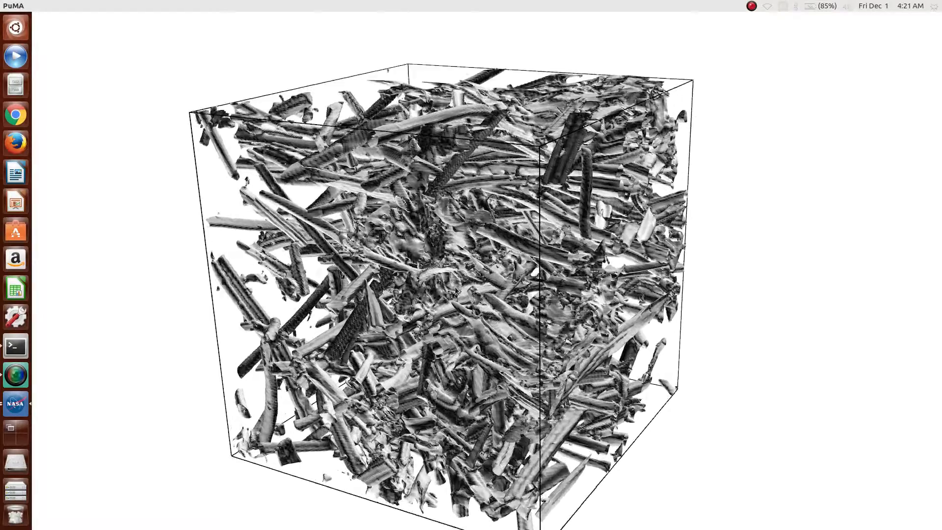
scroll(455, 298, down, 10)
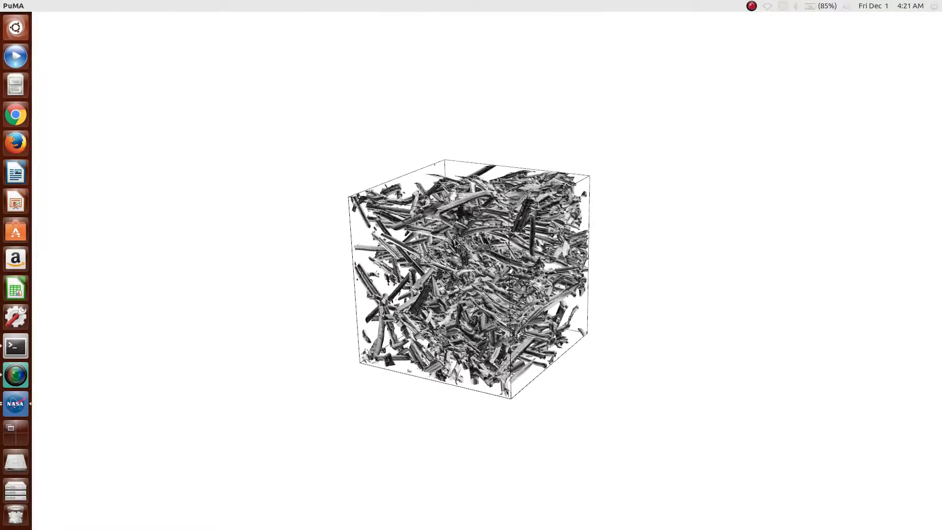
scroll(456, 299, up, 5)
scroll(460, 301, up, 5)
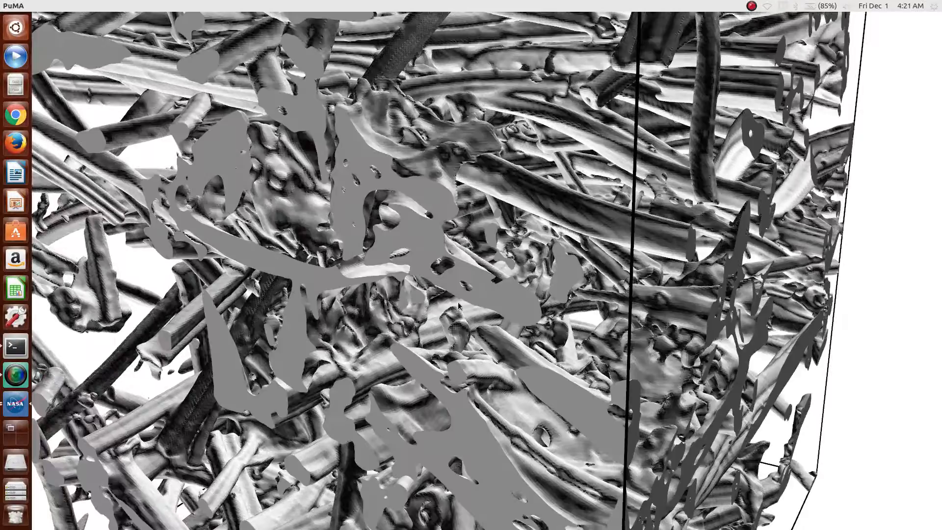
mouse_move(430, 287)
mouse_down()
mouse_move(456, 284)
mouse_move(443, 293)
mouse_up()
scroll(441, 290, down, 5)
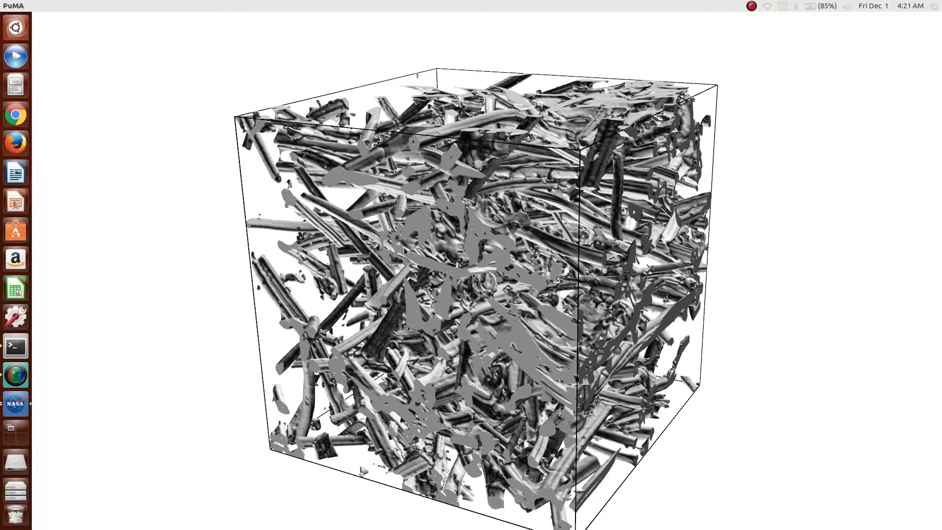
drag(354, 2, 293, 24)
scroll(296, 248, down, 2)
Step: Open the visualization options and set the model to be drawn as Wire Triangles
click(766, 126)
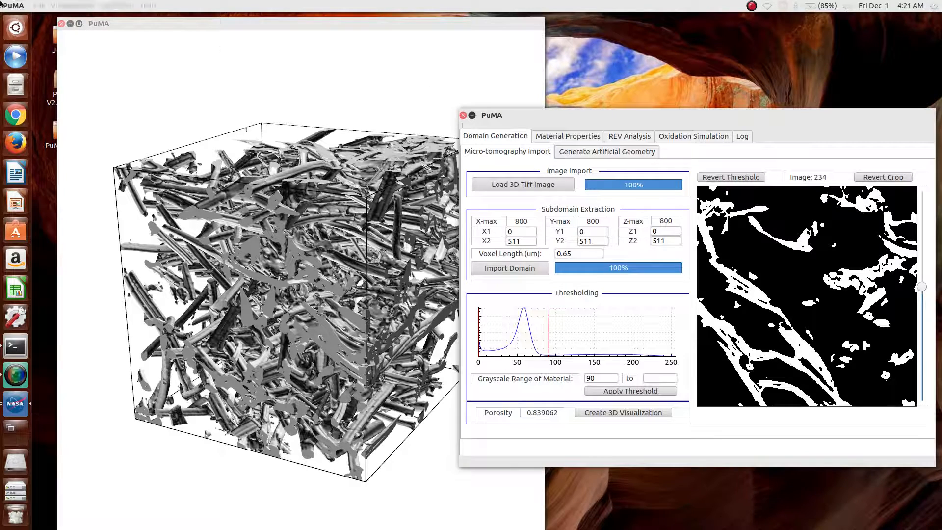
click(73, 6)
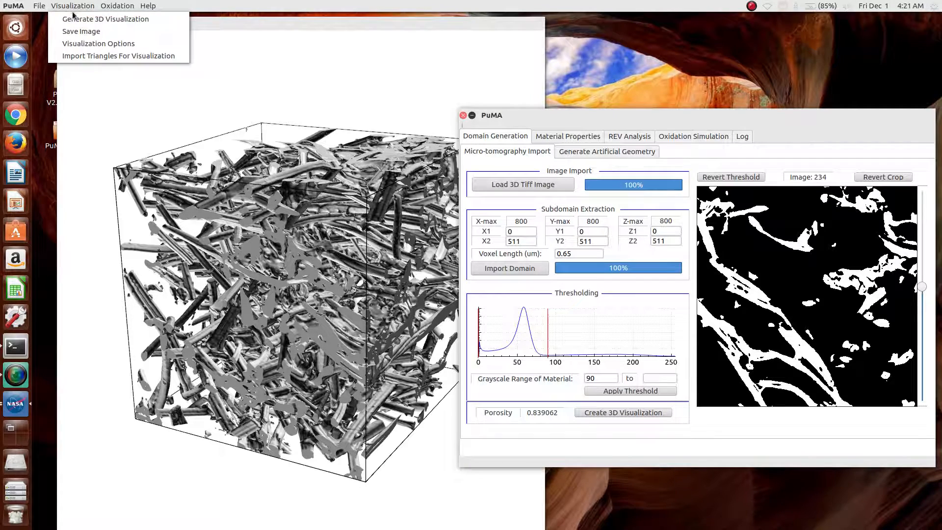
click(81, 45)
mouse_move(638, 165)
mouse_down()
mouse_move(595, 161)
mouse_move(556, 117)
mouse_move(605, 101)
mouse_up()
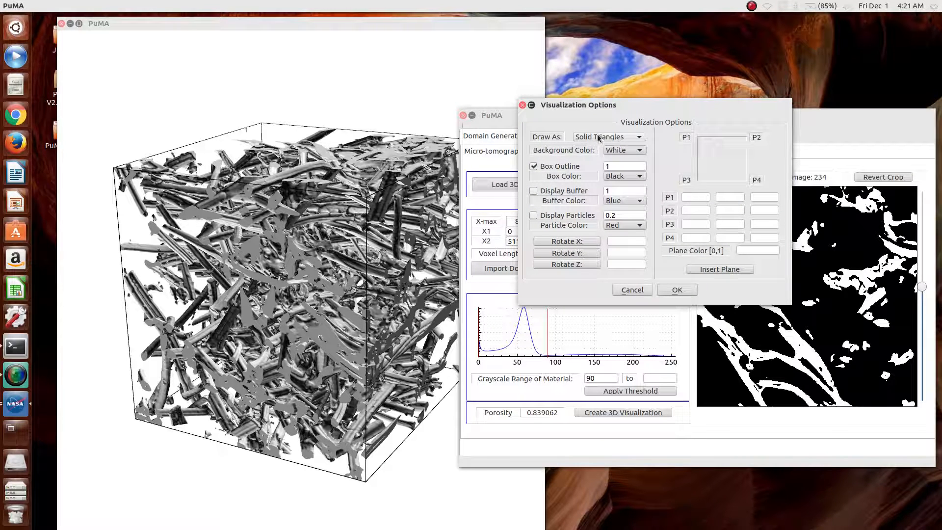
click(598, 138)
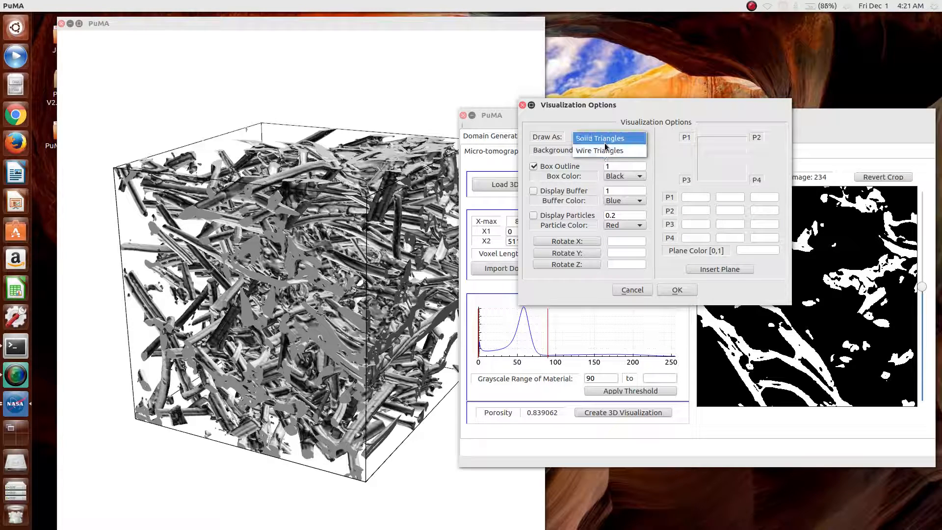
click(601, 151)
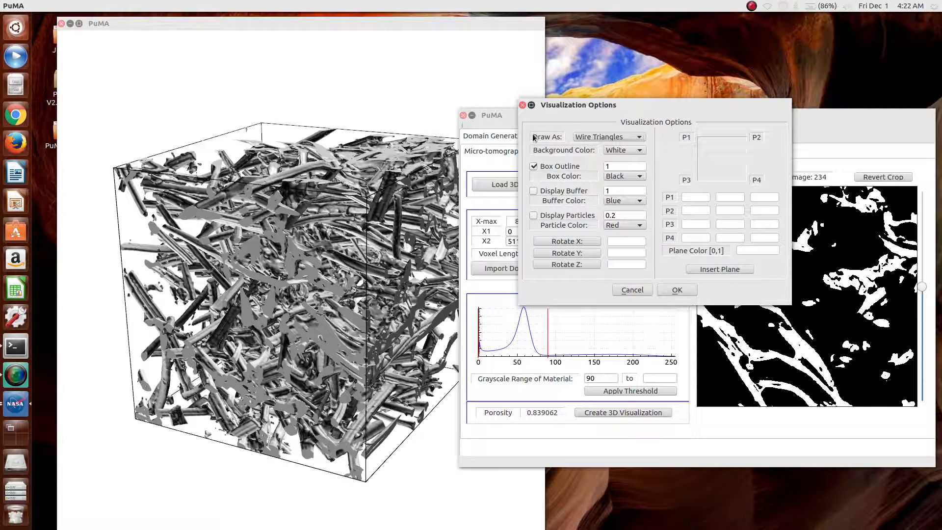
Step: Set the background color to Black, the box outline width to 2 and the box color to White
click(620, 150)
click(618, 162)
drag(621, 166, 519, 170)
text(2)
click(633, 177)
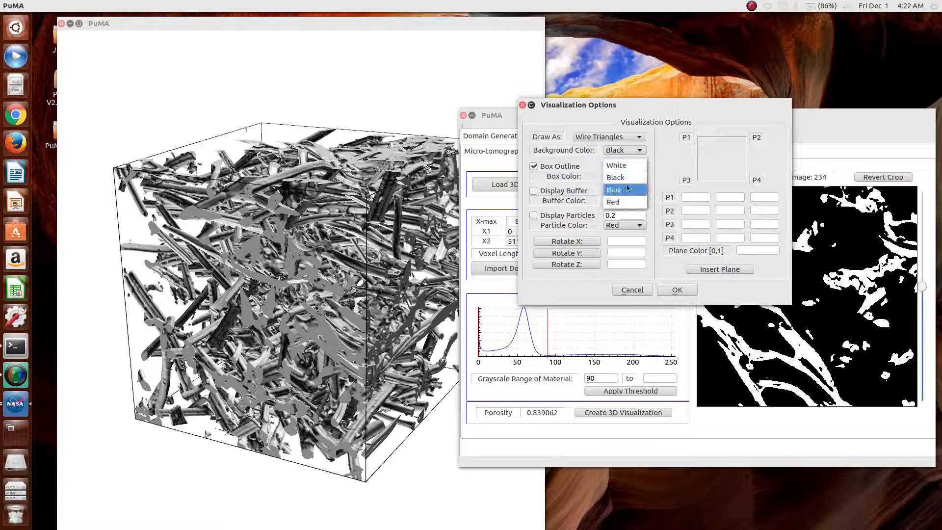
click(628, 166)
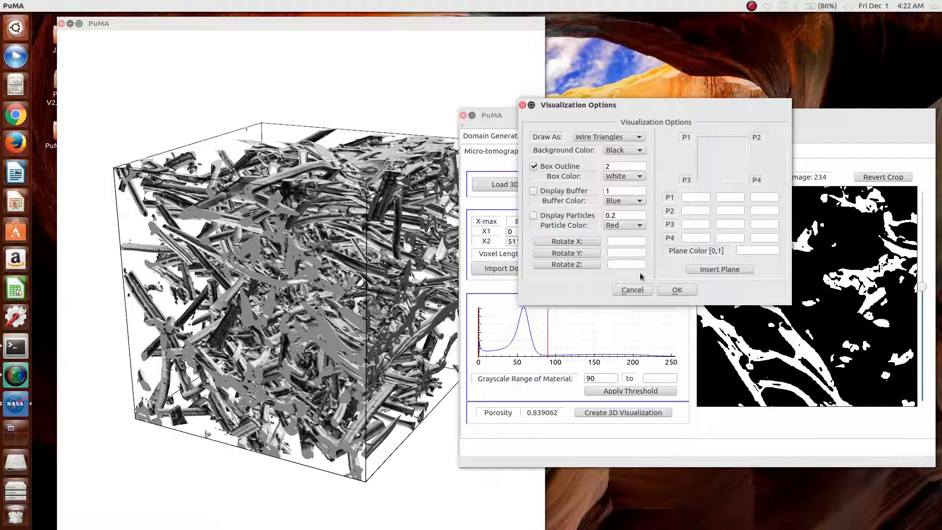
Step: Rotate the 3D model by 20 about the Z axis and back by -20
click(567, 264)
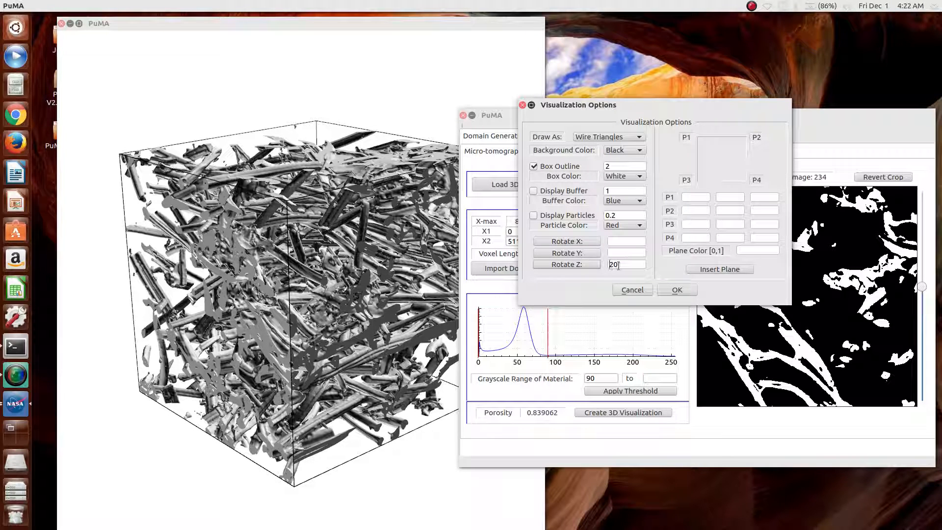
text(-)
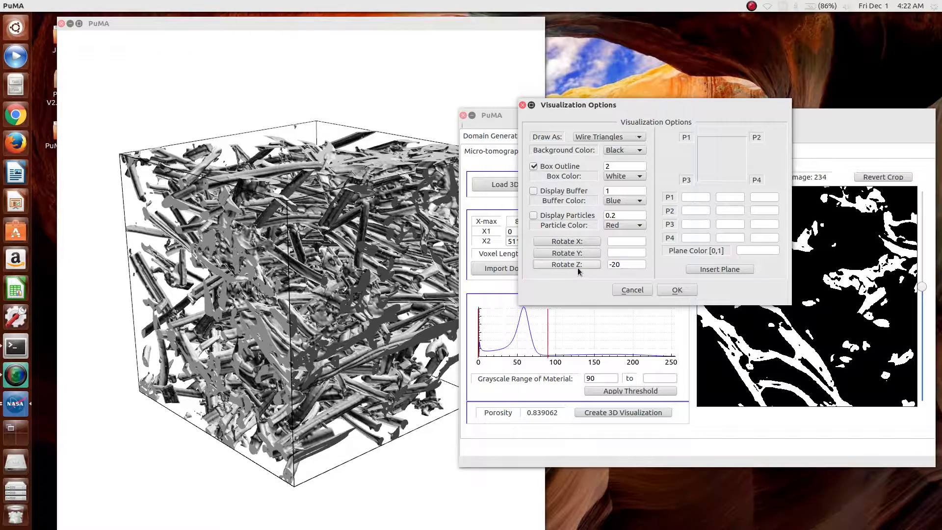
click(578, 269)
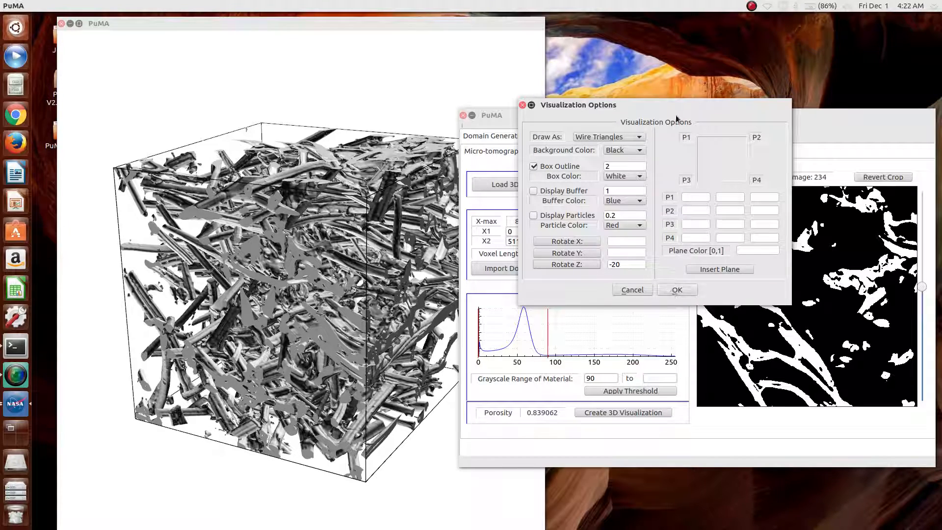
Step: Accept the visualization options and refresh the 3D view with the new settings
drag(675, 106, 653, 90)
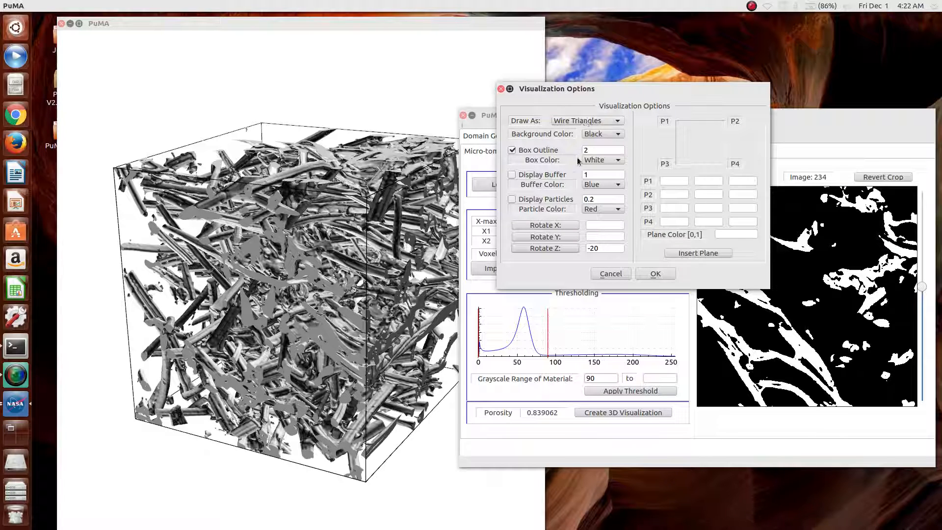
click(658, 273)
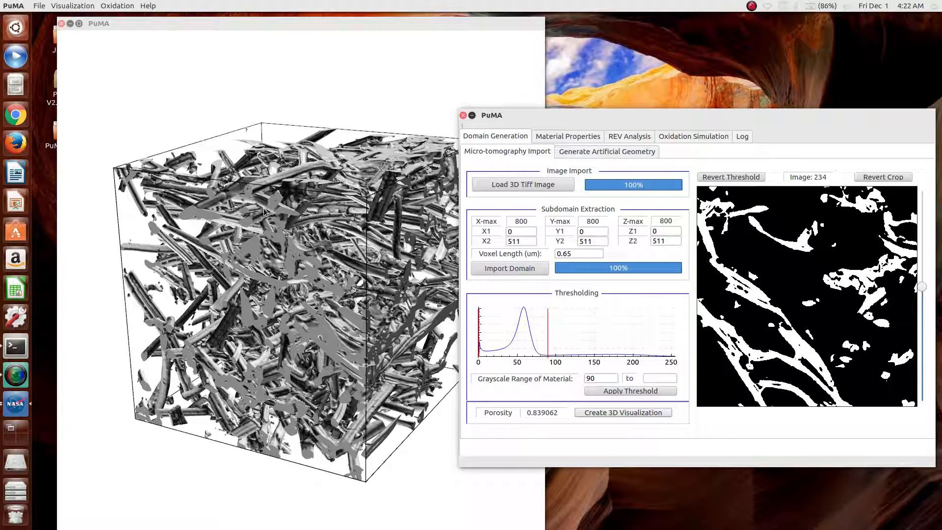
key(b)
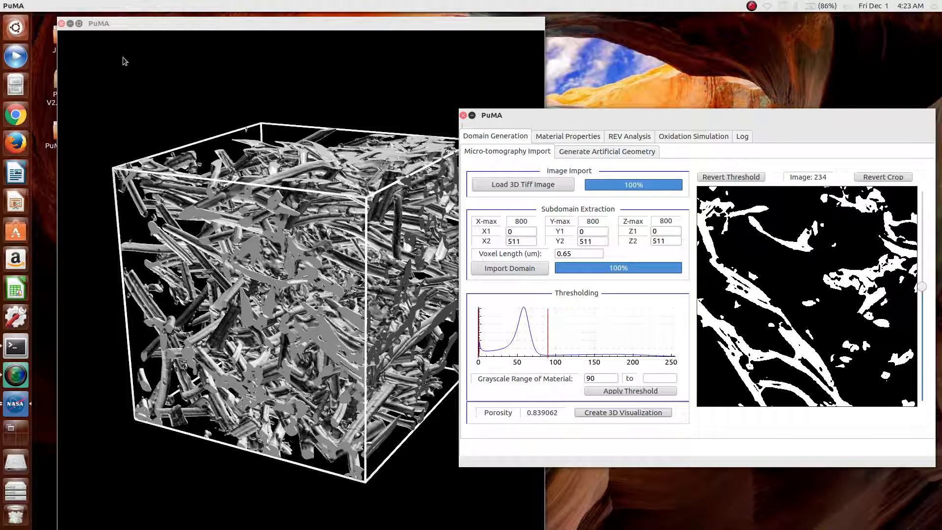
Step: Examine the wire triangles of the 3D model up close, and return to a rotated view of the whole box
click(363, 299)
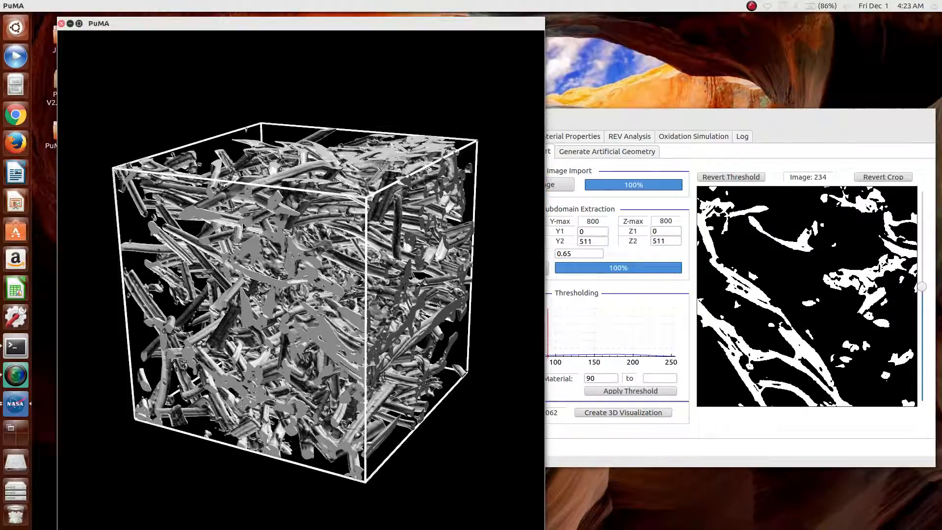
scroll(241, 225, up, 5)
scroll(247, 264, up, 5)
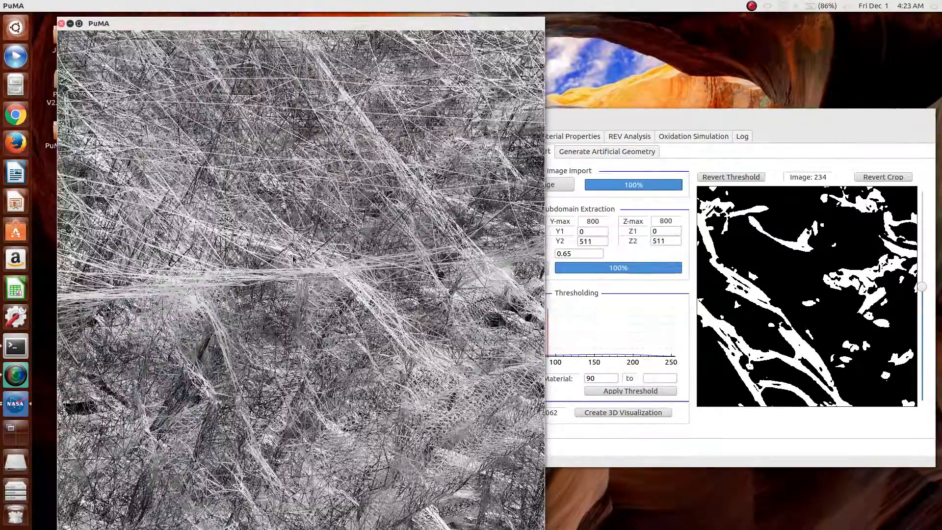
scroll(338, 294, up, 5)
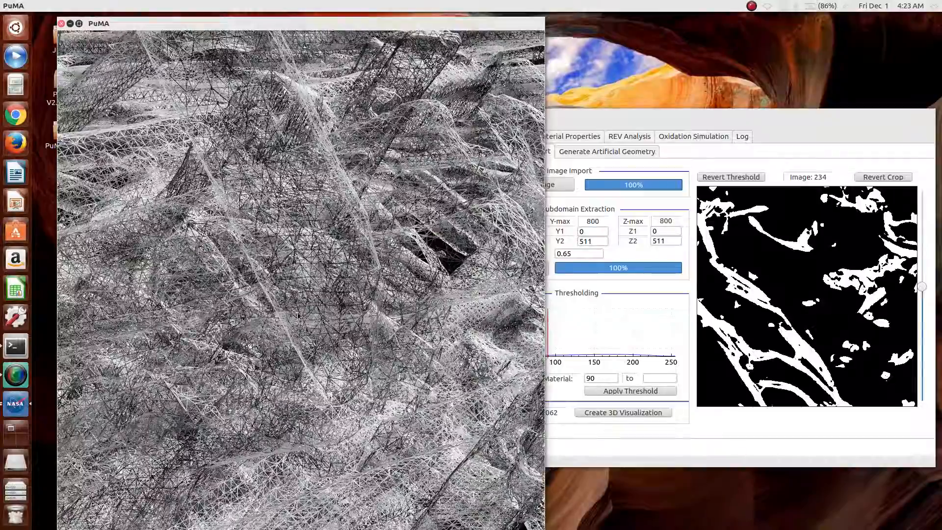
scroll(314, 284, up, 5)
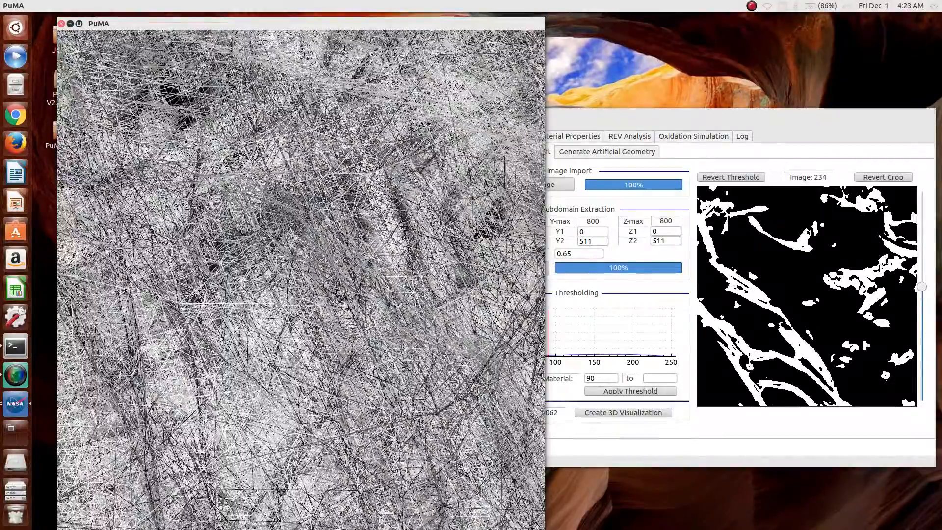
scroll(335, 267, down, 10)
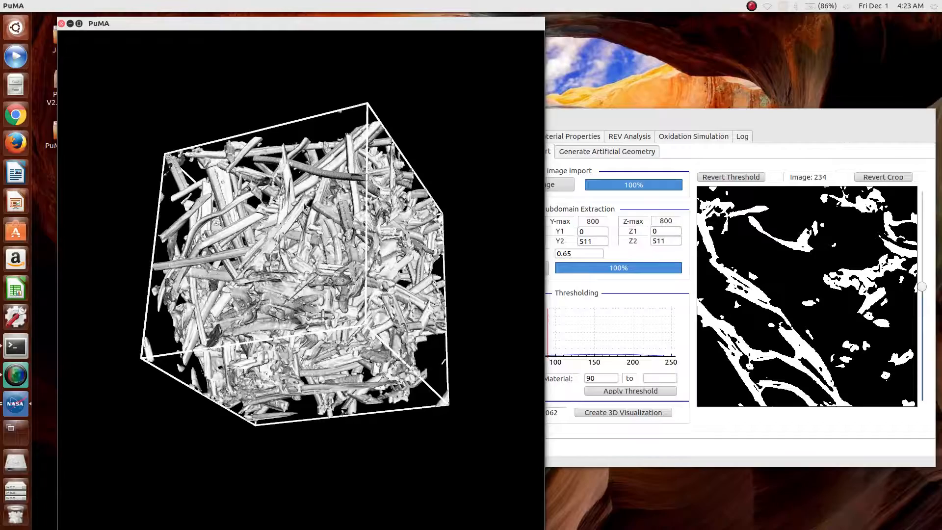
drag(359, 164, 283, 173)
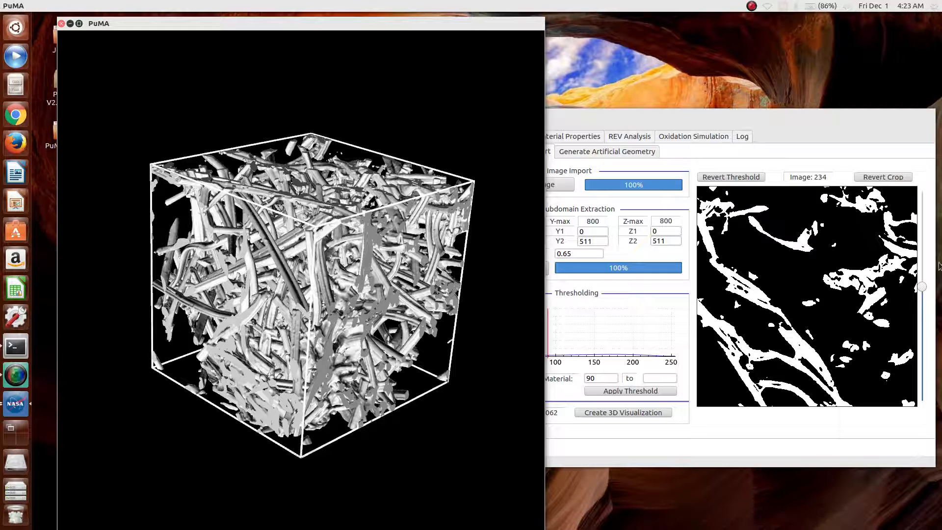
Step: Move the 3D view and the main PuMA window apart so that they sit side by side
click(631, 120)
drag(163, 23, 138, 27)
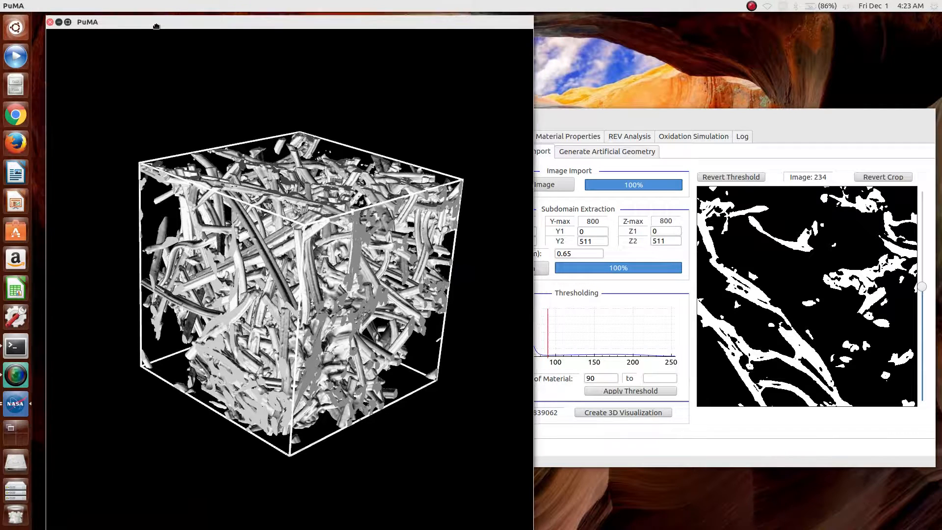
drag(696, 114, 744, 122)
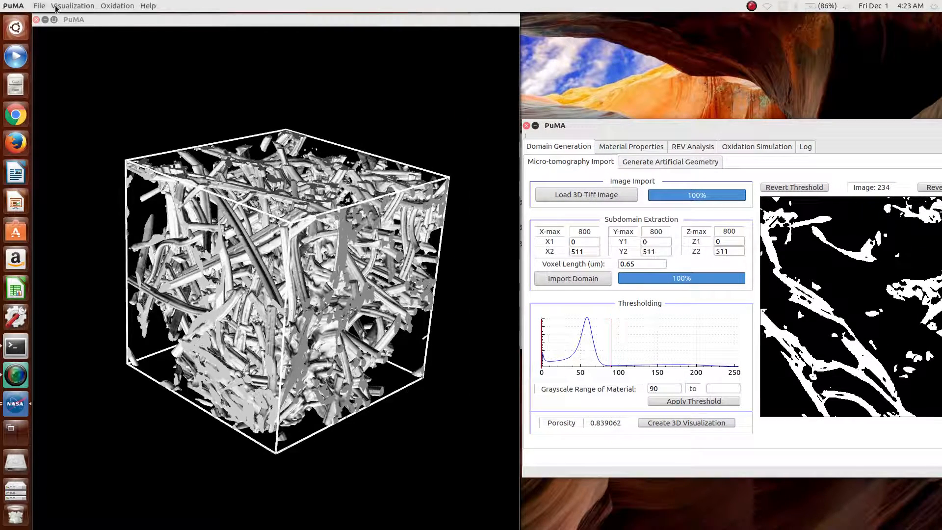
Step: Export the current 3D view as an image named test.png in the Desktop folder
click(69, 6)
click(77, 33)
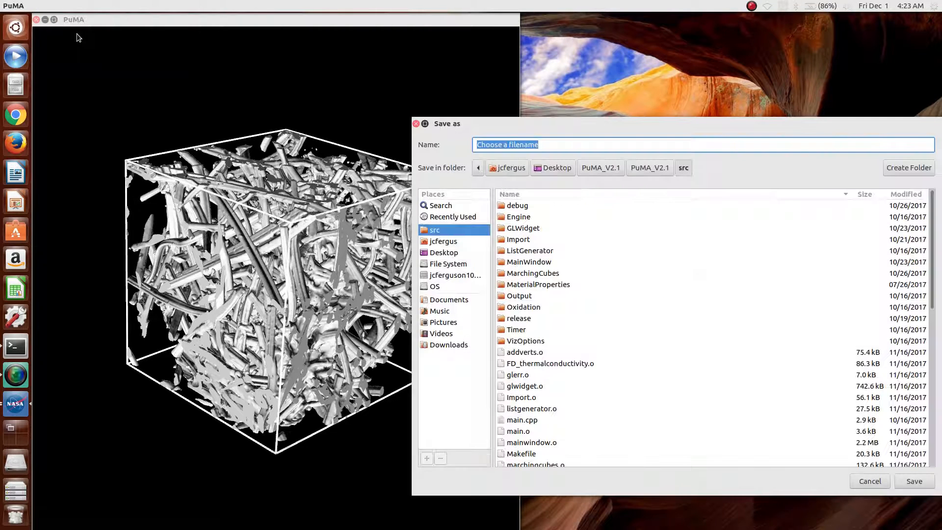
click(431, 253)
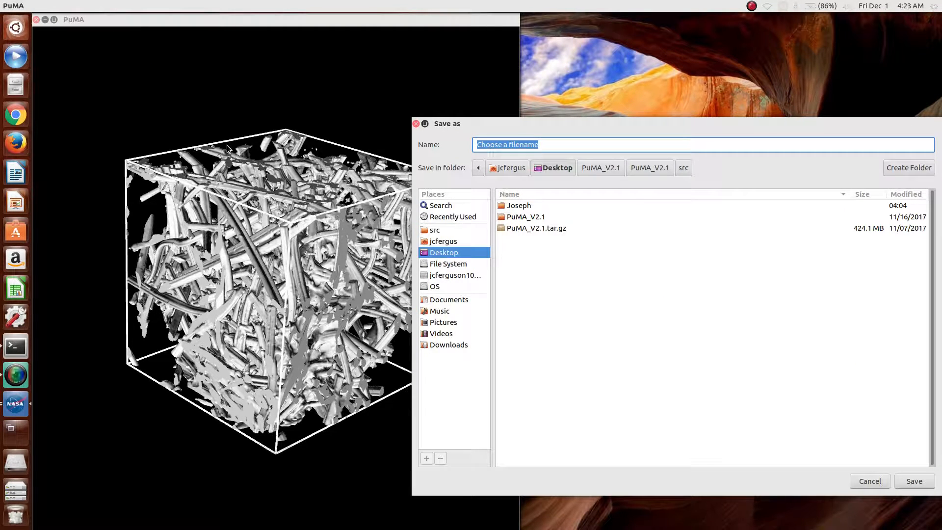
text(test.png)
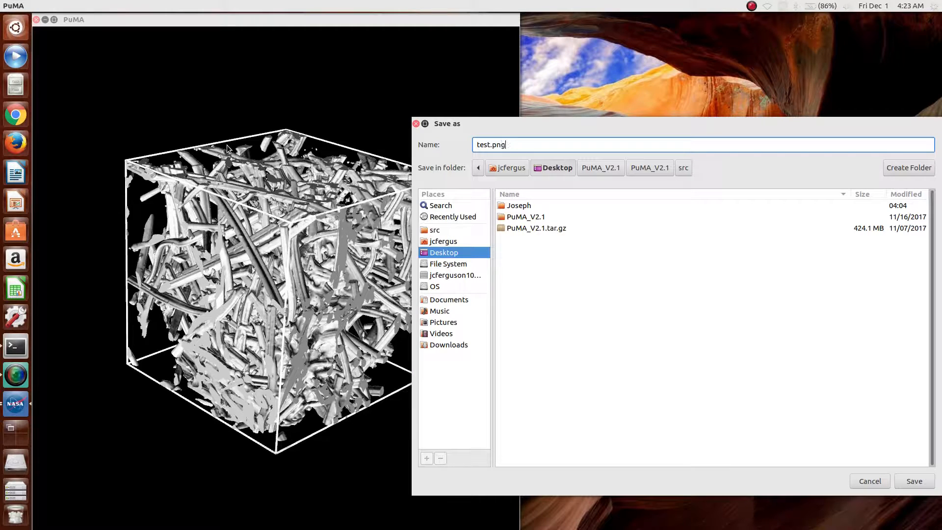
key(Return)
click(903, 480)
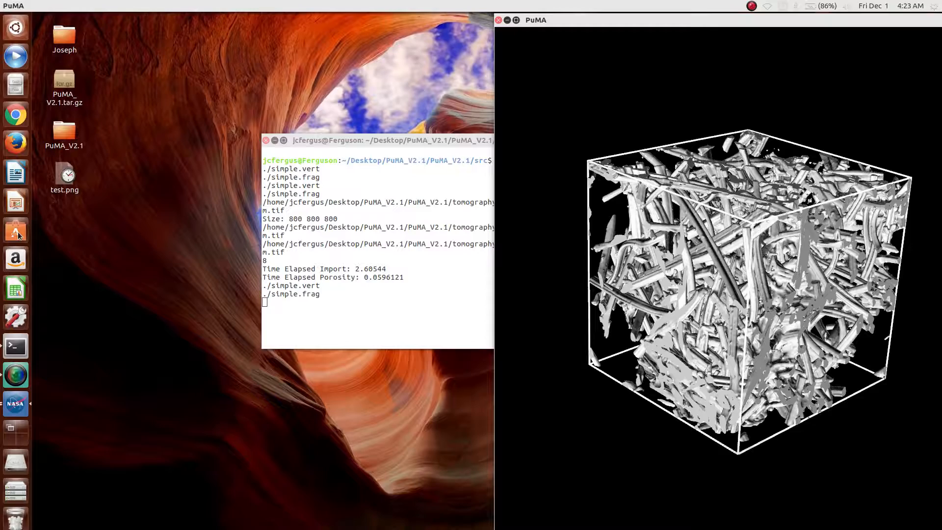
Step: Open the exported test.png from the desktop to check it, close it, and reposition the 3D view and main PuMA window
click(63, 178)
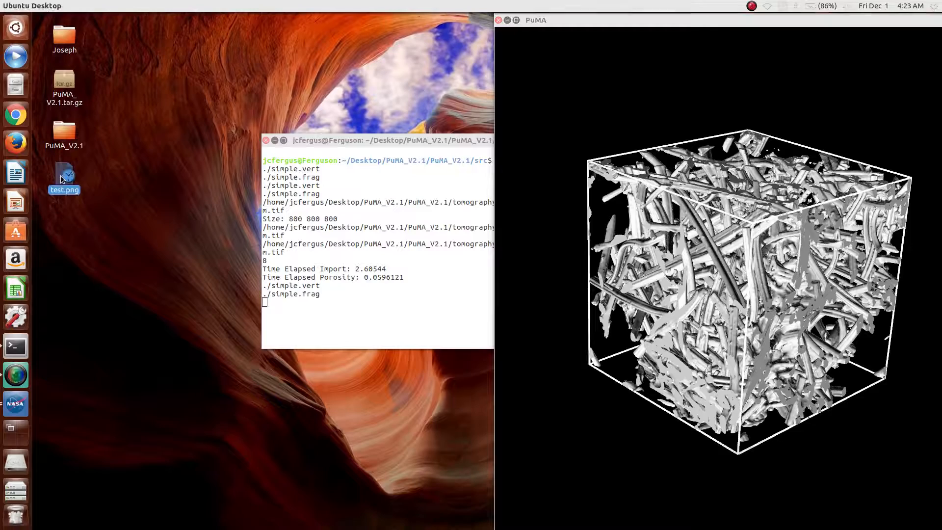
double_click(62, 177)
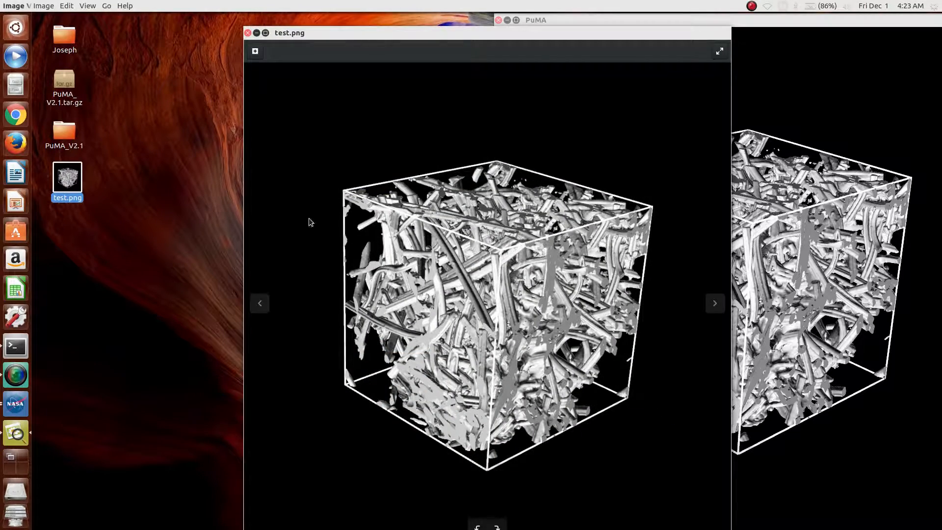
click(247, 33)
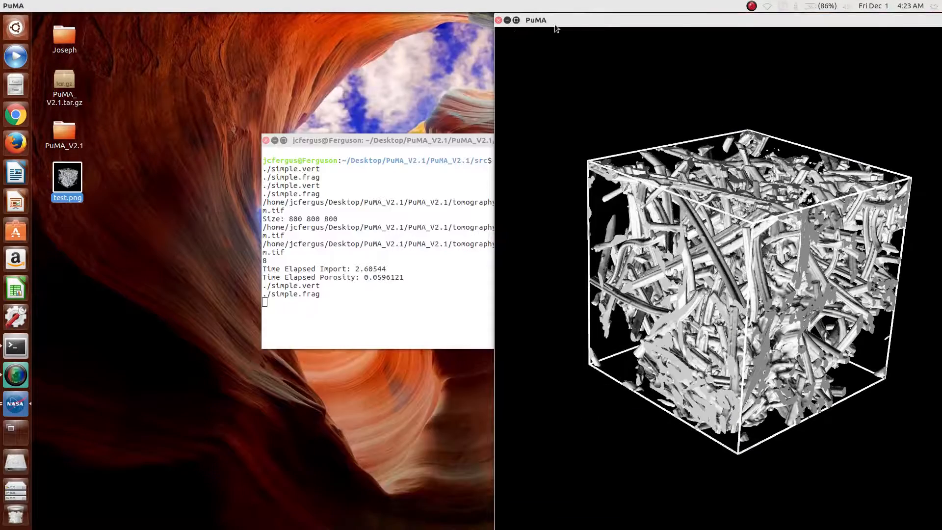
drag(539, 20, 125, 19)
drag(746, 137, 651, 136)
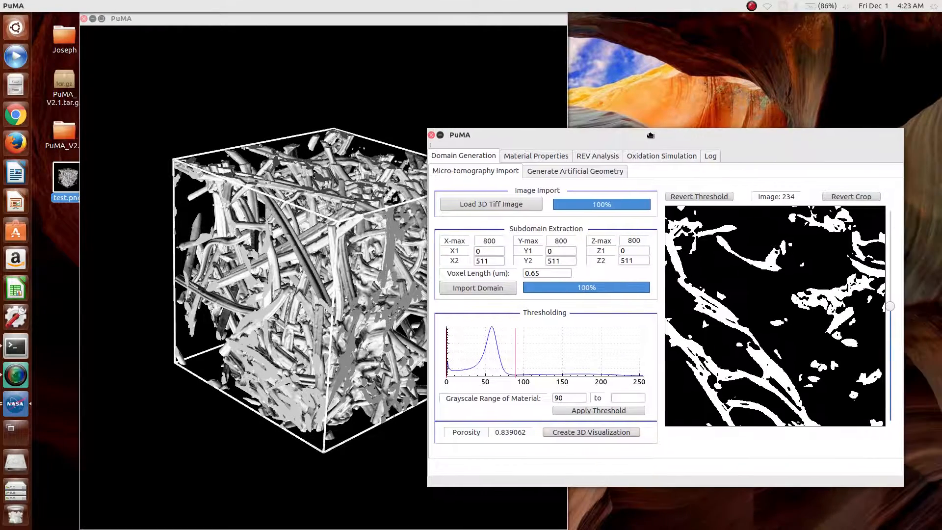